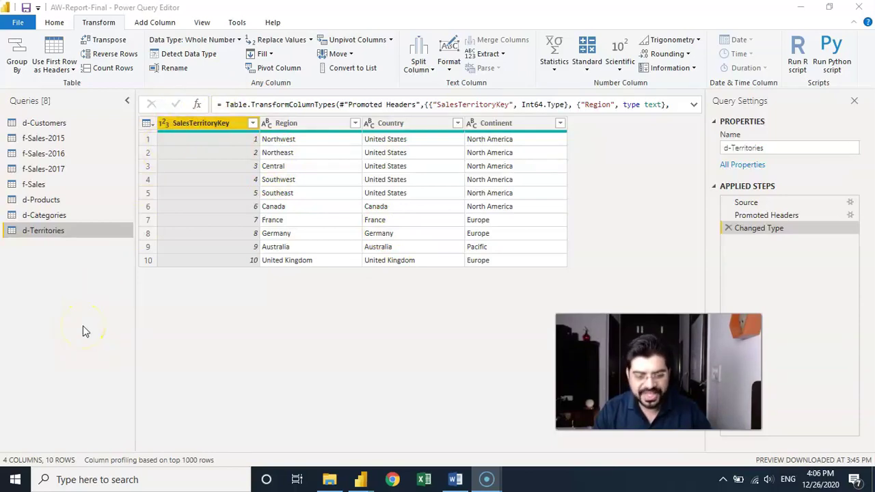
# - Open the f-Sales query to view its OrderDate, StockDate, OrderNumber, ProductKey and CustomerKey columns
pyautogui.click(55, 186)
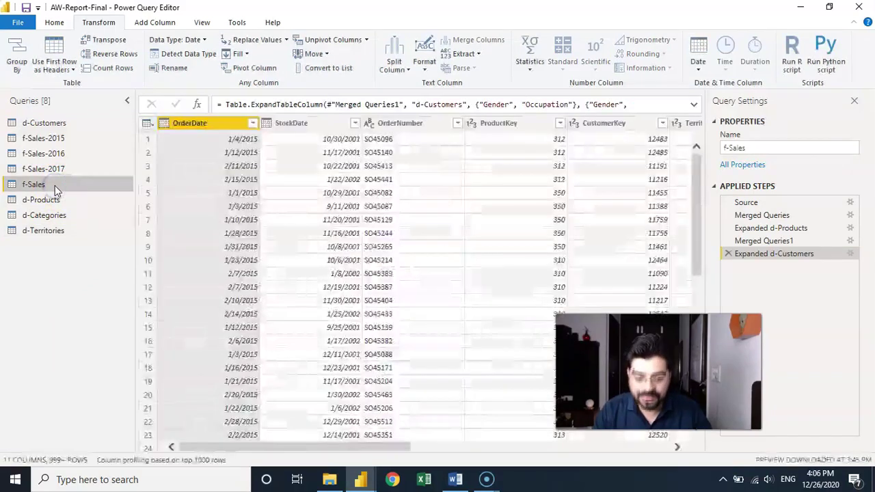
pyautogui.click(346, 447)
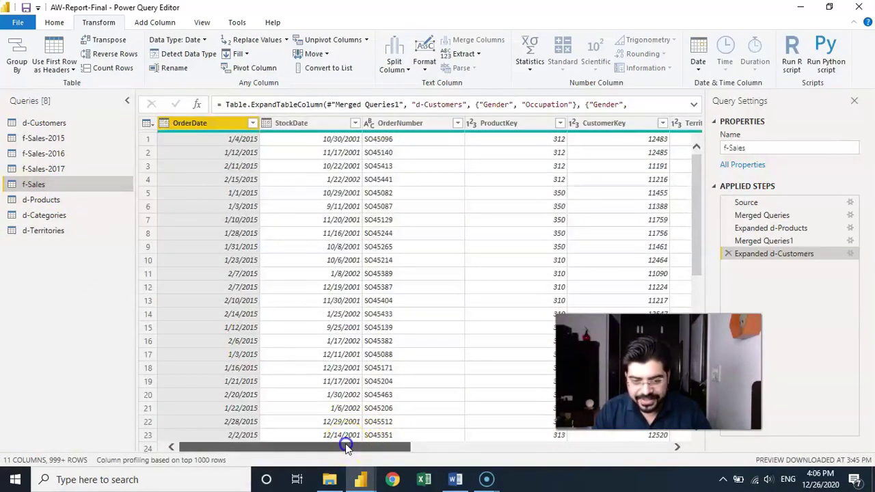
pyautogui.click(209, 137)
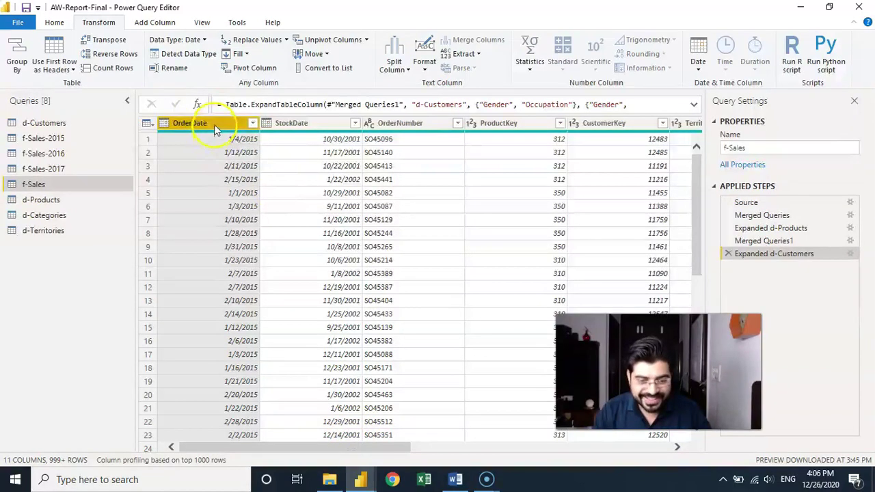
pyautogui.click(166, 123)
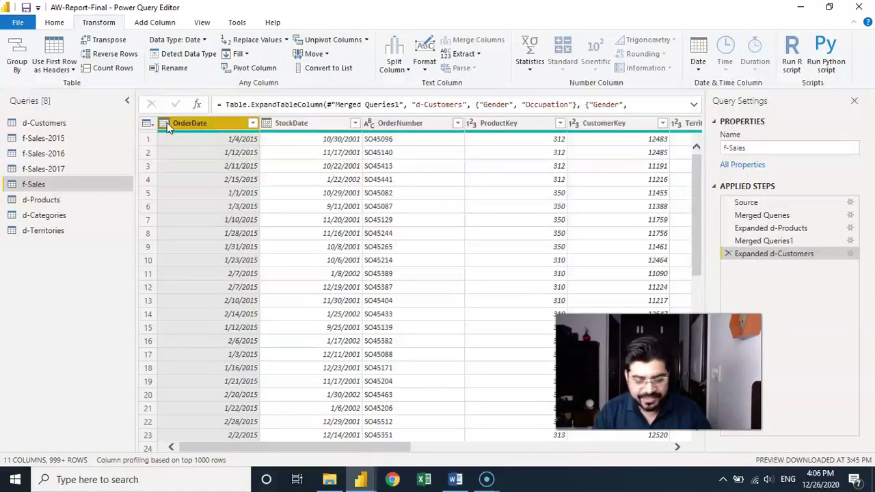
# - Review the data type choices for OrderDate and the column Data Type list without changing anything
pyautogui.click(167, 122)
pyautogui.click(167, 122)
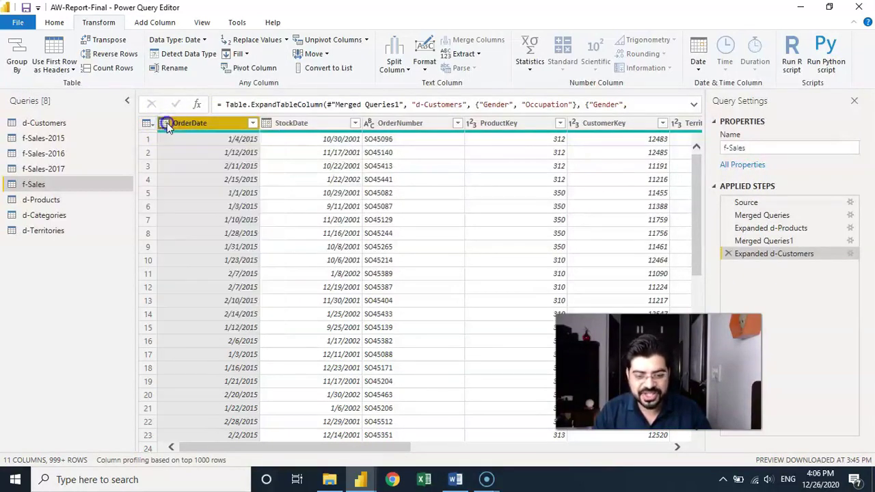
pyautogui.click(167, 123)
pyautogui.click(185, 122)
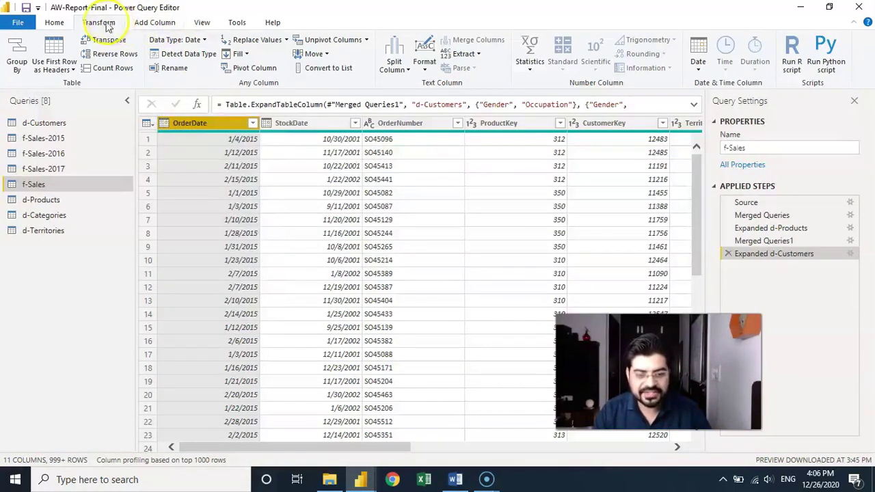
pyautogui.click(202, 41)
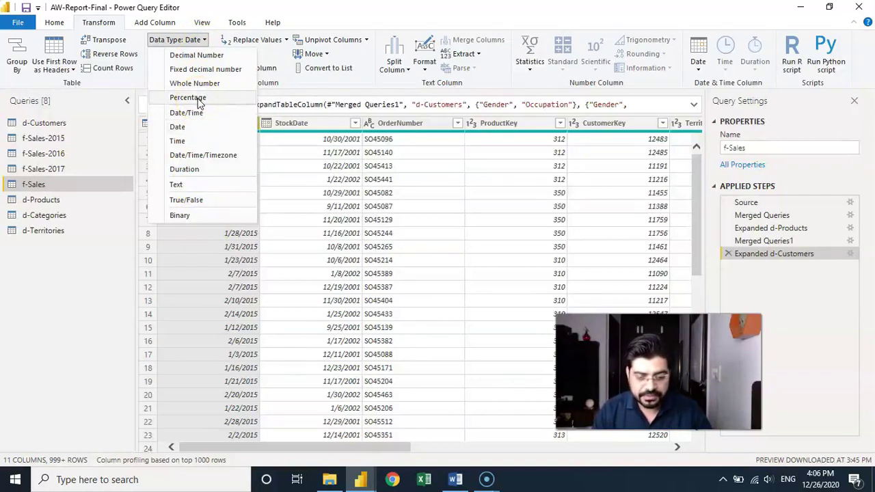
pyautogui.click(84, 313)
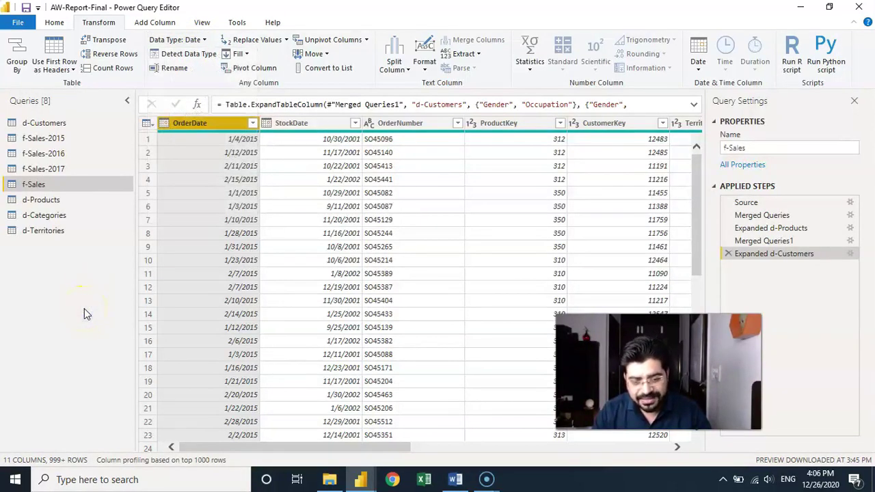
# - Open the d-Products query, scroll right and select the ProductCost column
pyautogui.click(57, 200)
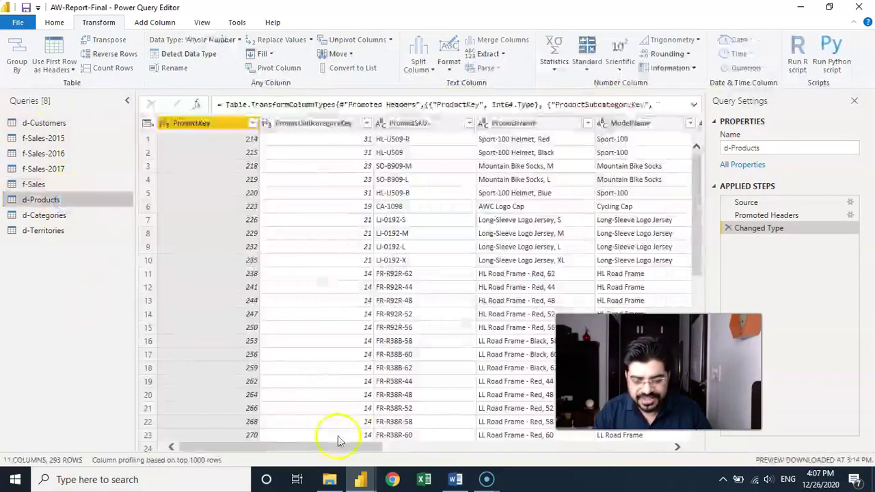
pyautogui.moveTo(331, 447); pyautogui.dragTo(631, 446)
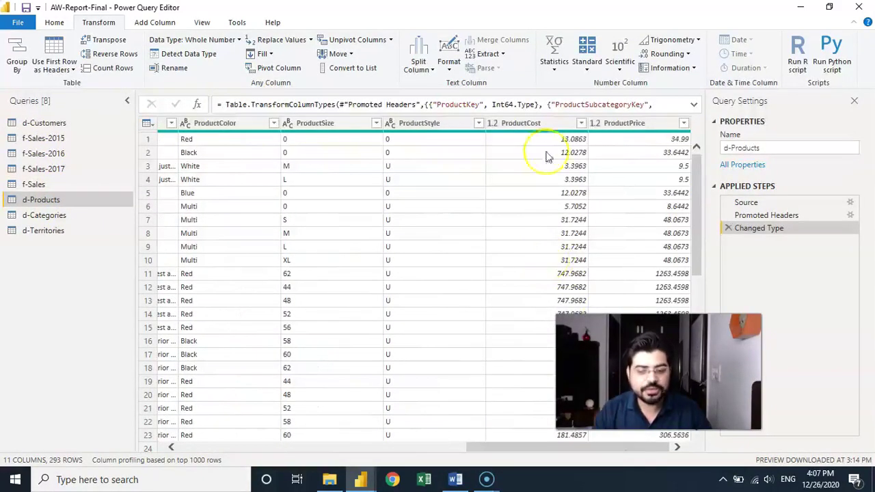
pyautogui.click(541, 127)
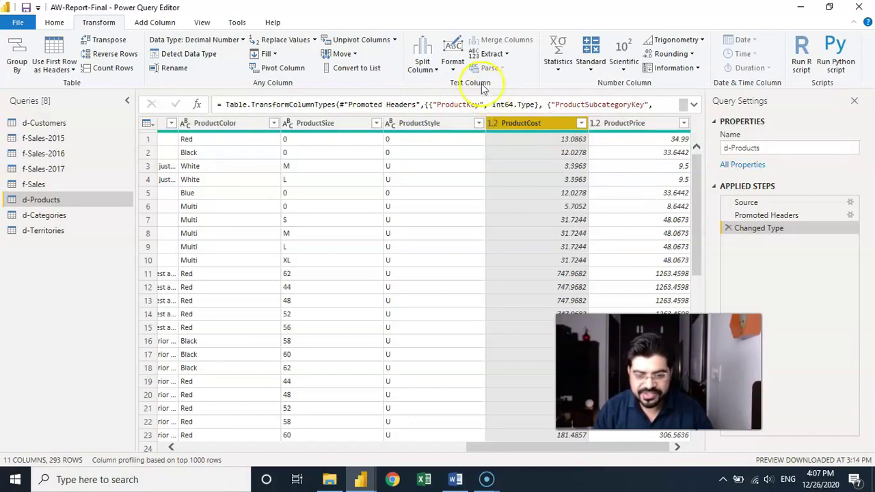
# - Change ProductCost to Text, replacing the existing type conversion
pyautogui.click(497, 123)
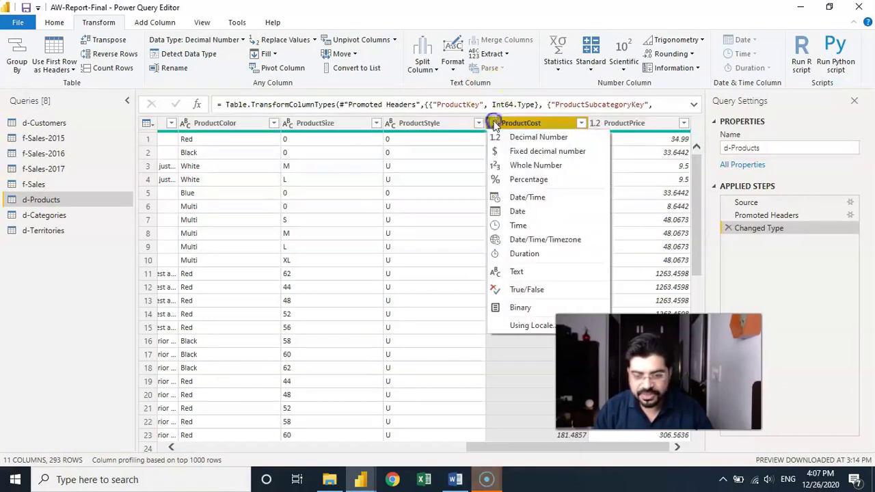
pyautogui.click(517, 273)
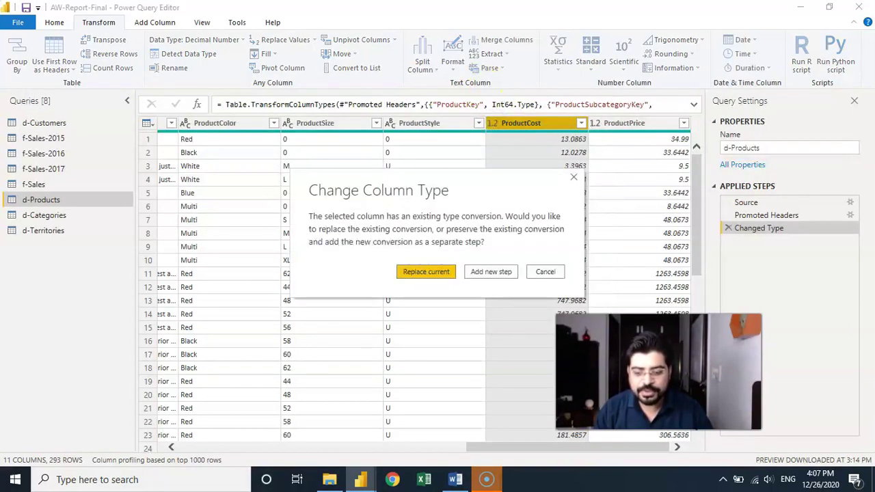
pyautogui.click(427, 272)
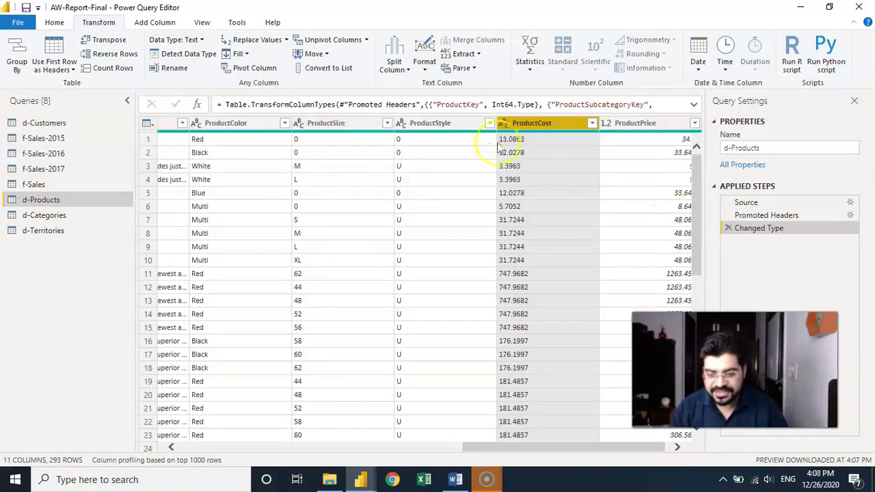
# - Change ProductCost back to Decimal Number, again replacing the current conversion
pyautogui.click(505, 124)
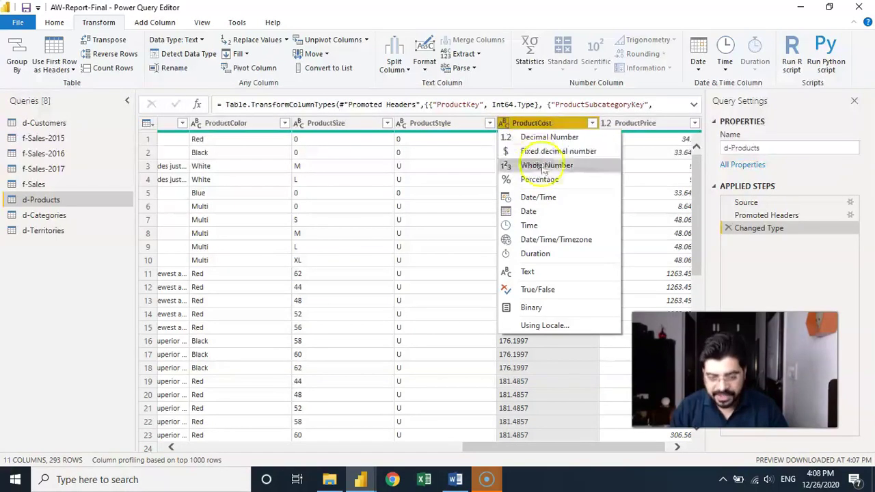
pyautogui.click(545, 139)
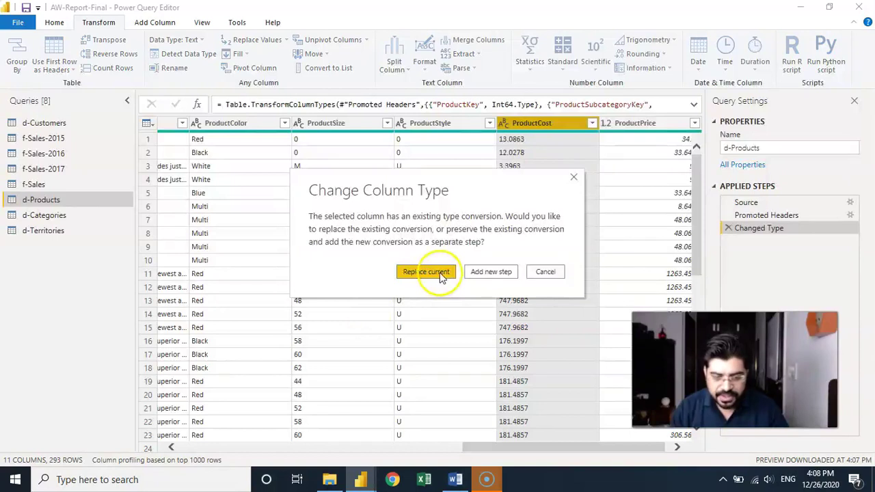
pyautogui.click(426, 273)
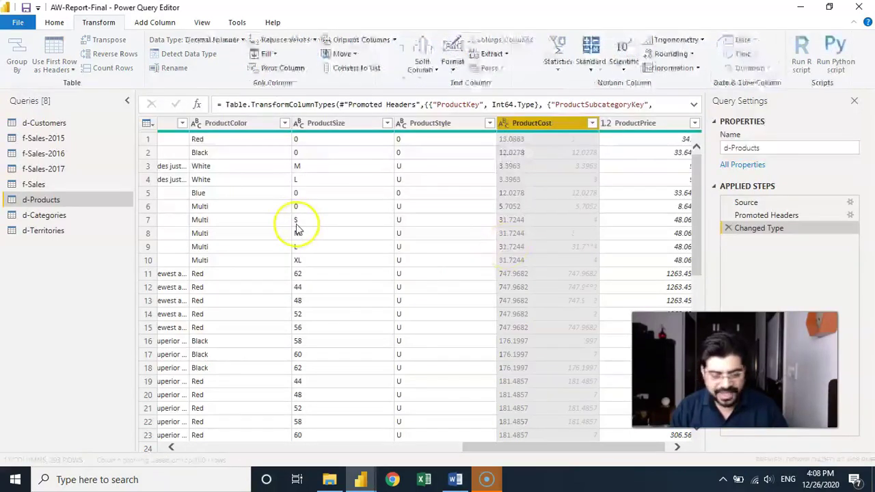
# - Open the d-Territories query
pyautogui.click(57, 232)
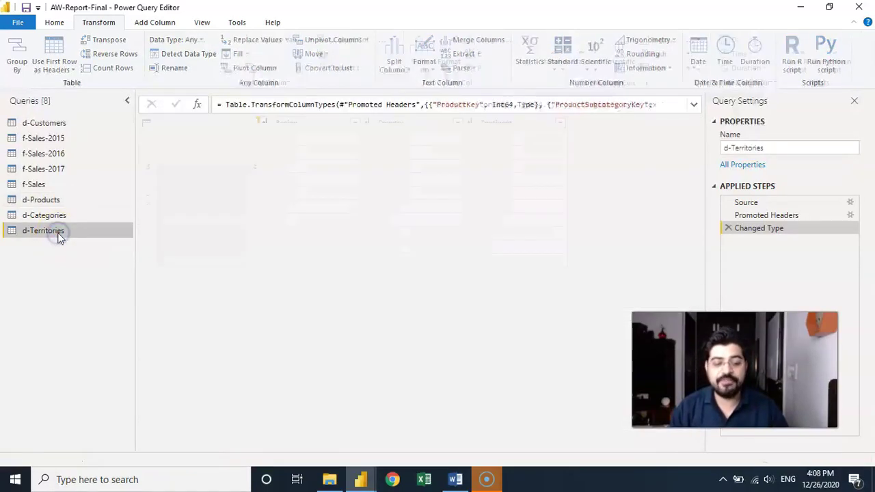
pyautogui.click(66, 275)
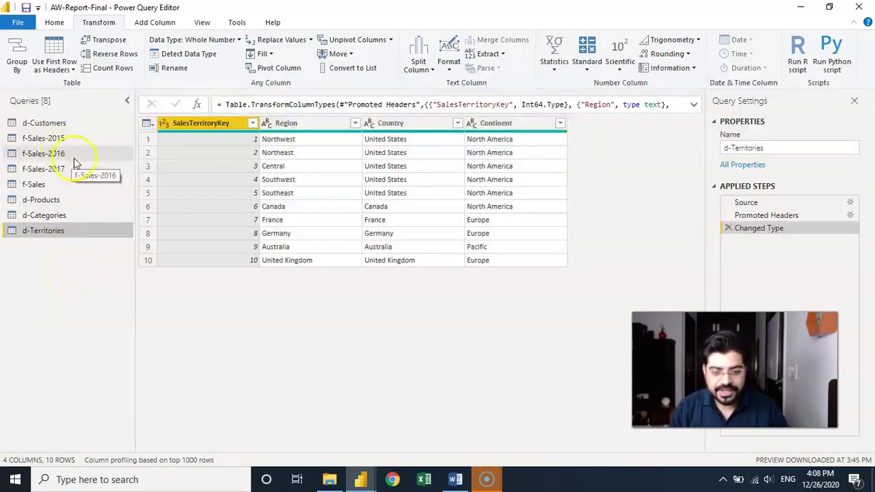
pyautogui.click(71, 62)
# - Start a new Excel workbook source from New Source
pyautogui.click(54, 22)
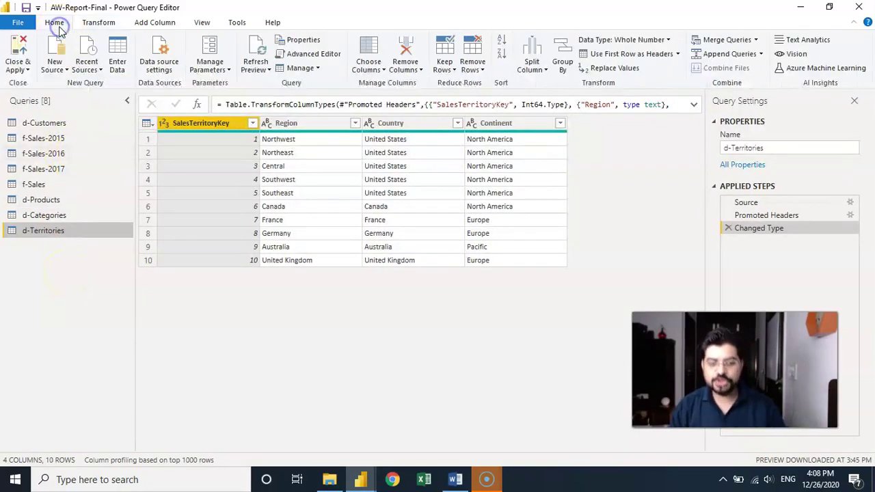
pyautogui.click(60, 69)
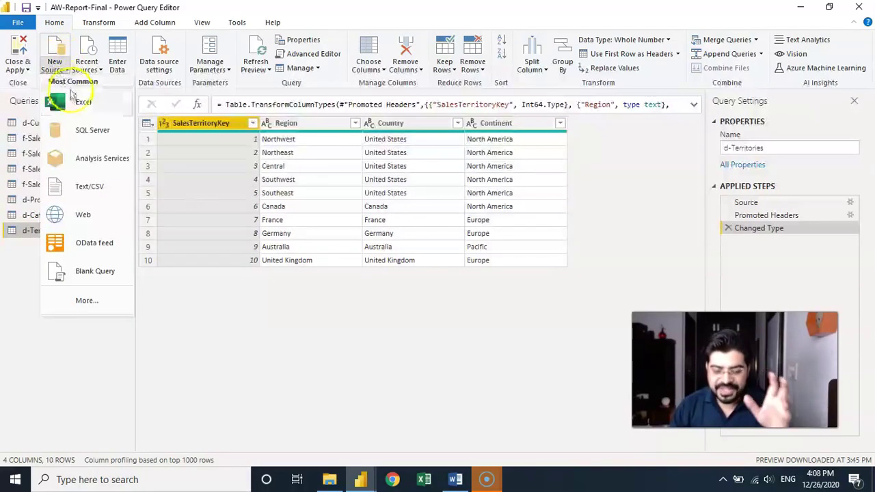
pyautogui.click(73, 101)
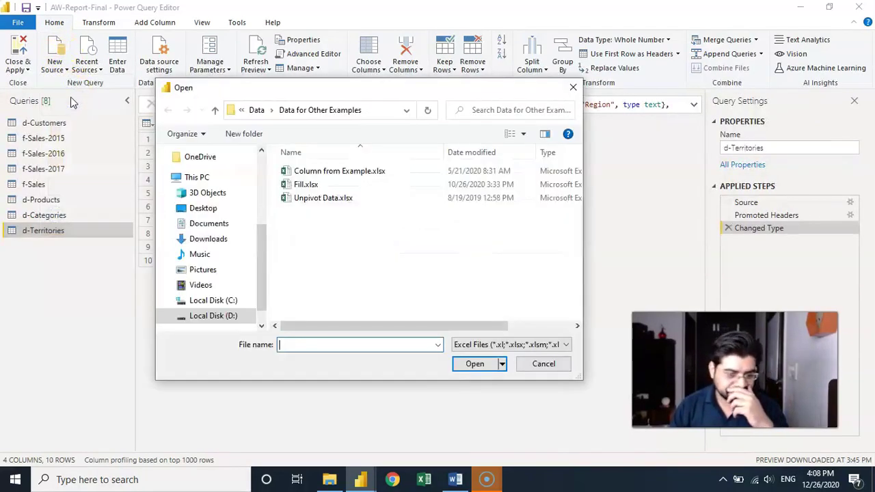
# - Open Fill.xlsx in the Navigator to list its Fill Down and Fill Up tables
pyautogui.click(305, 185)
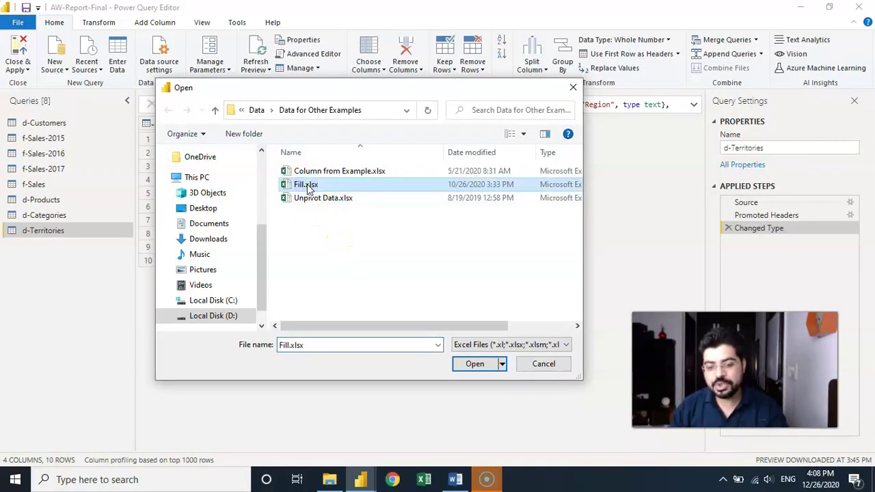
pyautogui.click(362, 269)
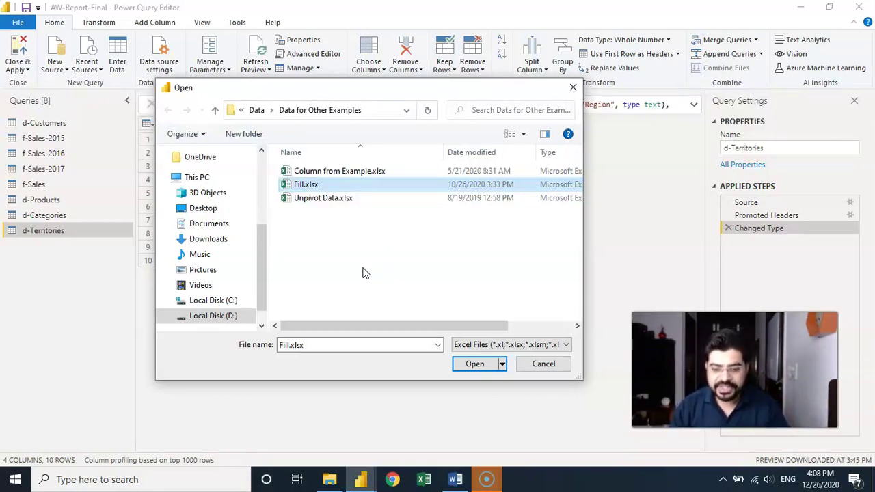
pyautogui.click(476, 366)
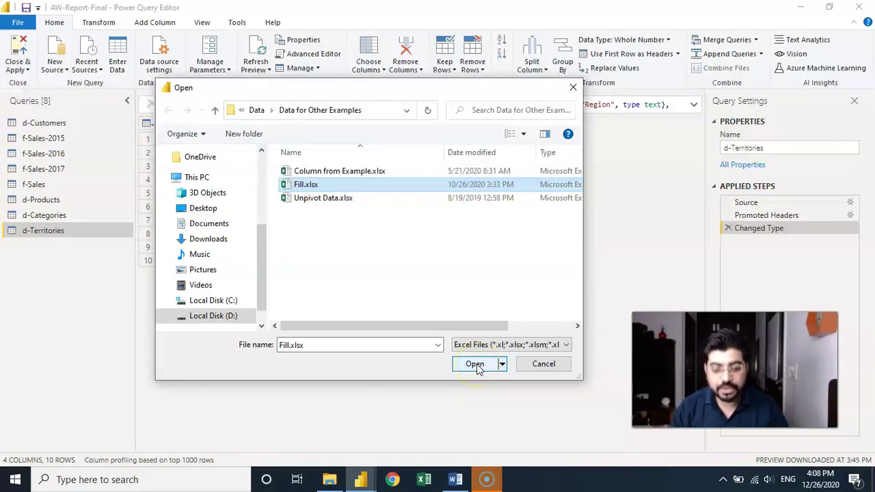
pyautogui.click(476, 366)
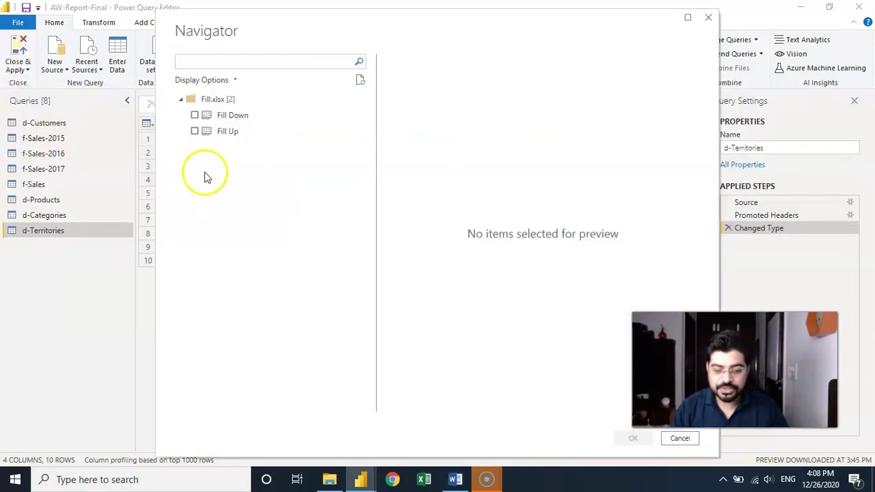
# - Load the Fill Down and Fill Up tables from Fill.xlsx as new queries
pyautogui.click(195, 117)
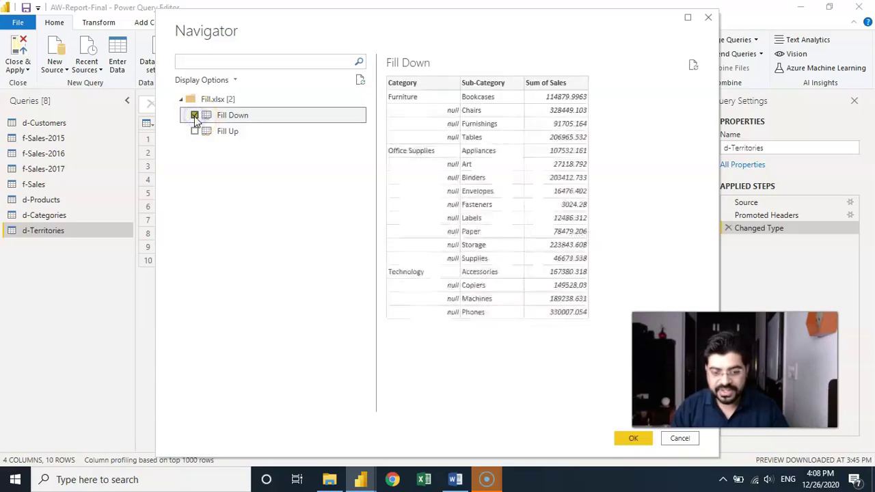
pyautogui.click(195, 131)
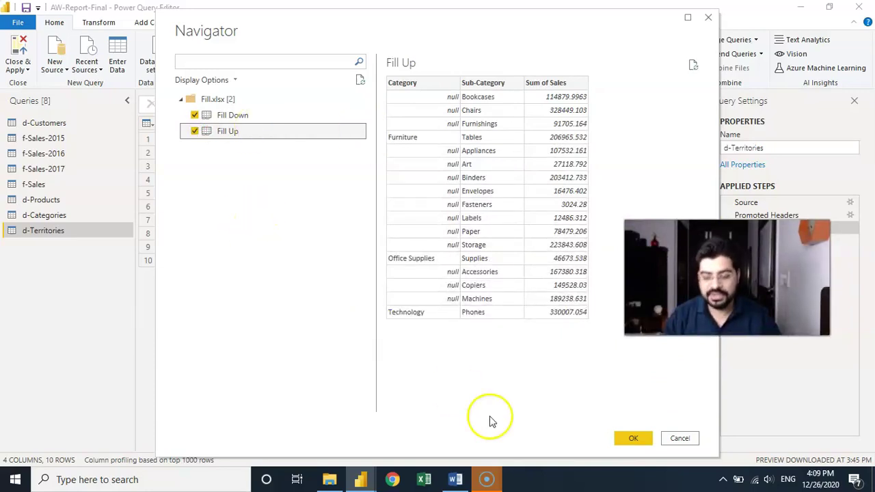
pyautogui.click(630, 439)
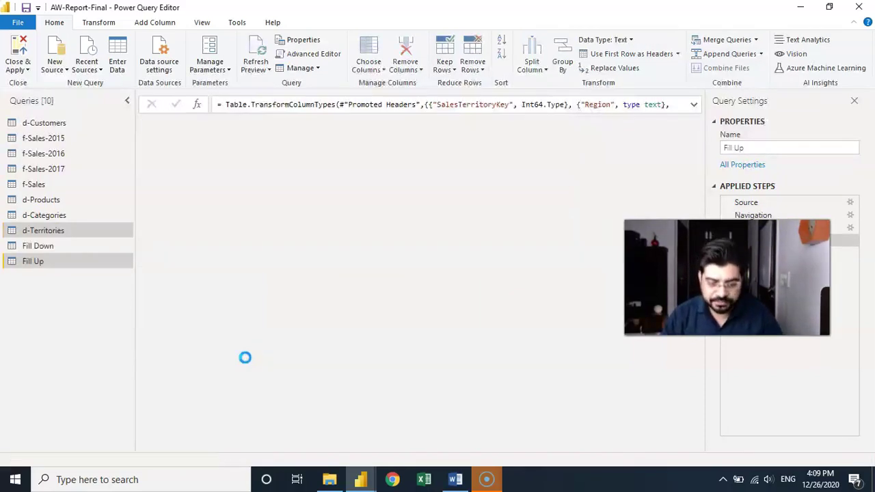
# - Show the Fill Down query's 17 rows, with nulls below each Category value
pyautogui.click(39, 247)
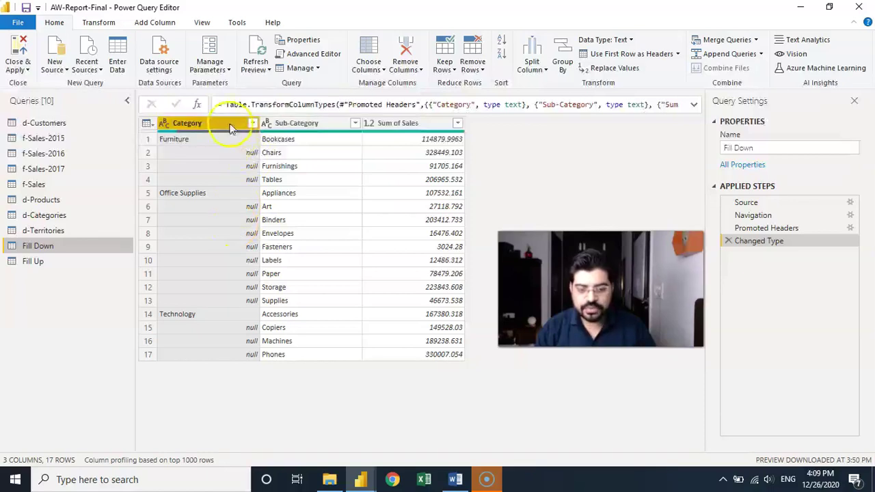
pyautogui.click(101, 24)
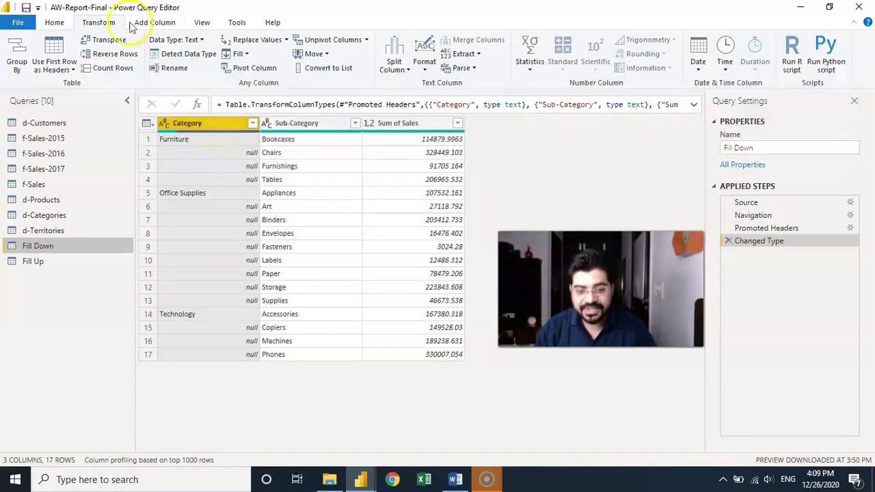
# - Fill Down the Category column so each null takes the category above it
pyautogui.click(239, 54)
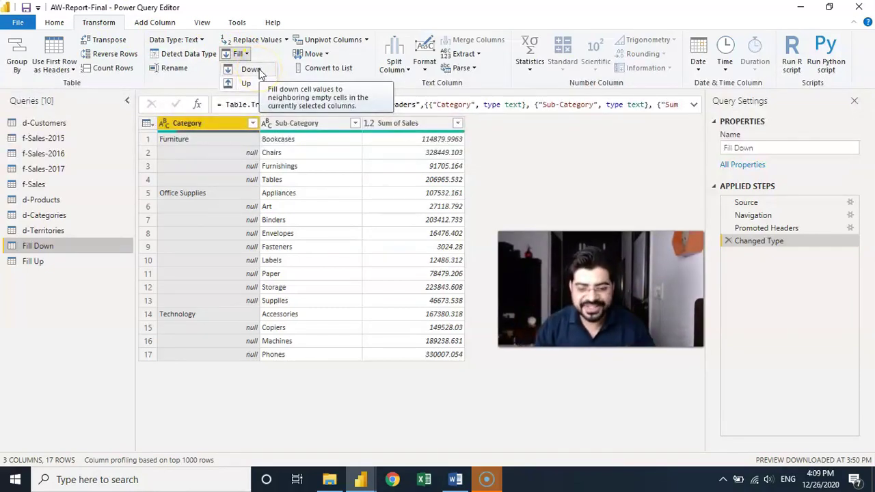
pyautogui.click(251, 69)
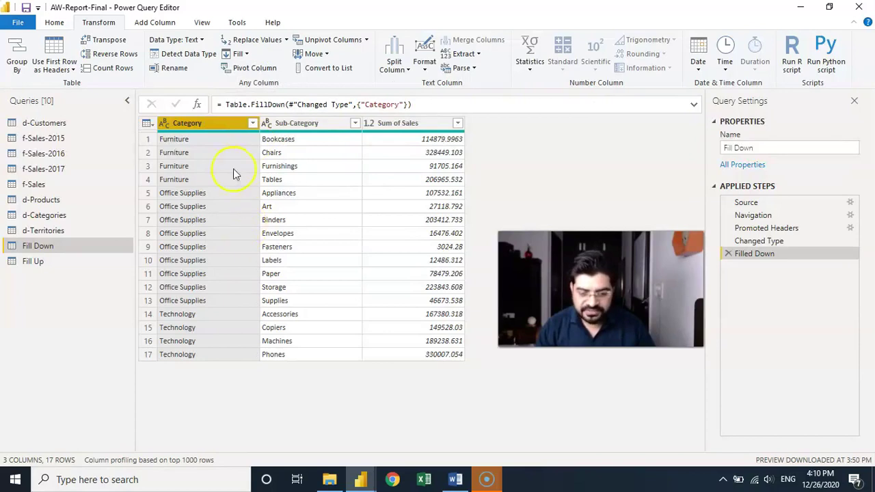
# - In the Fill Up query, Fill Up the Category column so nulls take the category below
pyautogui.click(247, 55)
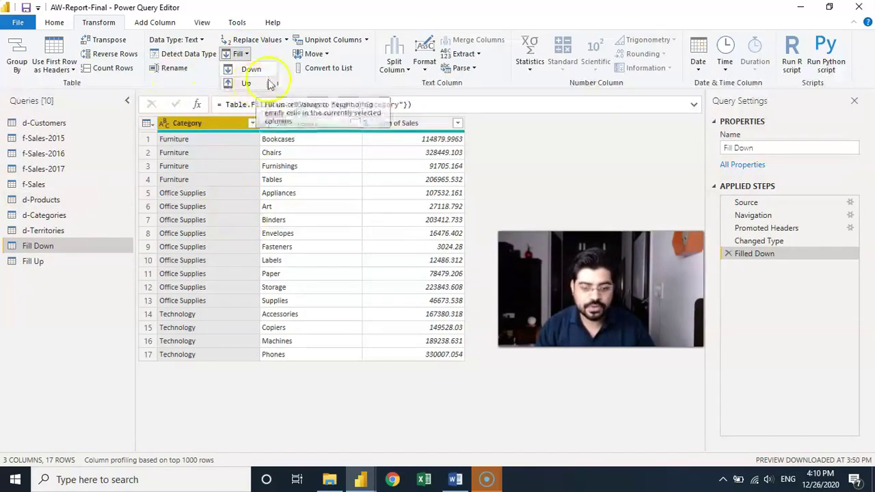
pyautogui.click(36, 264)
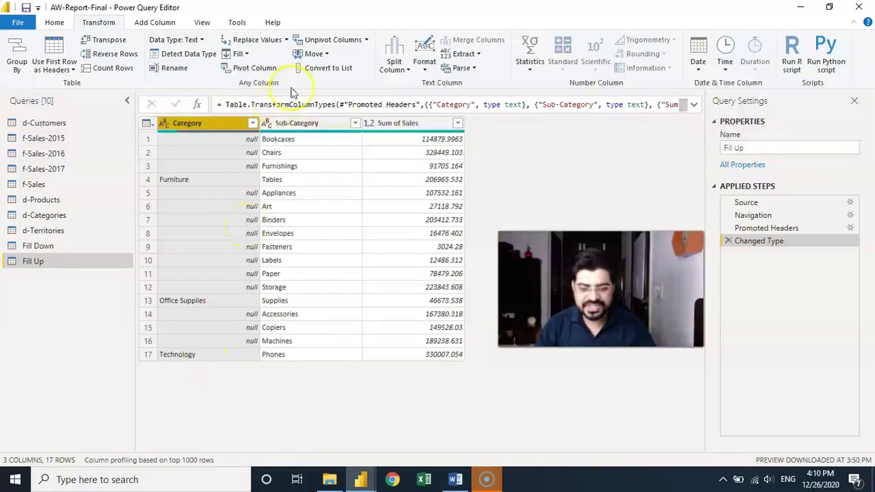
pyautogui.click(239, 54)
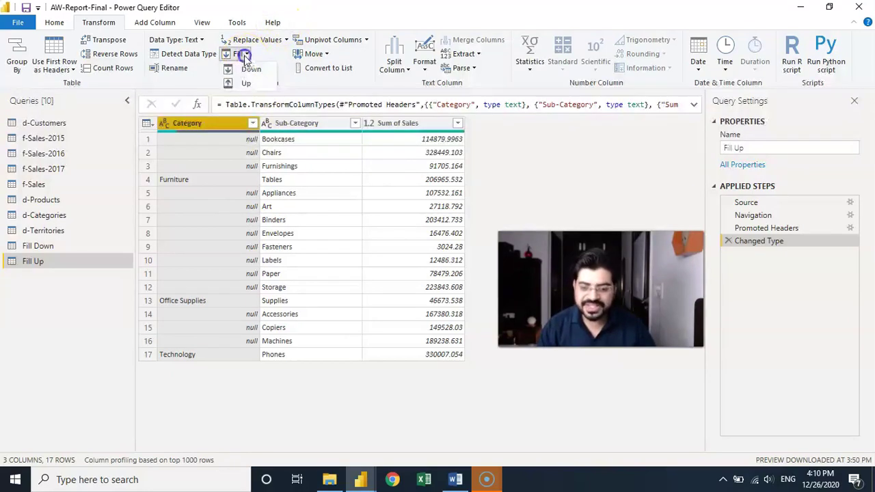
pyautogui.click(246, 84)
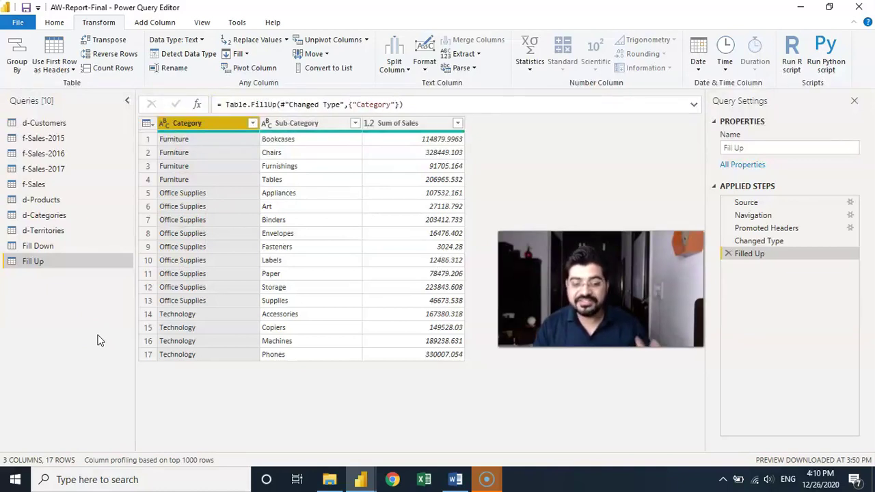
# - Start another Excel workbook source from Home > New Source
pyautogui.click(56, 24)
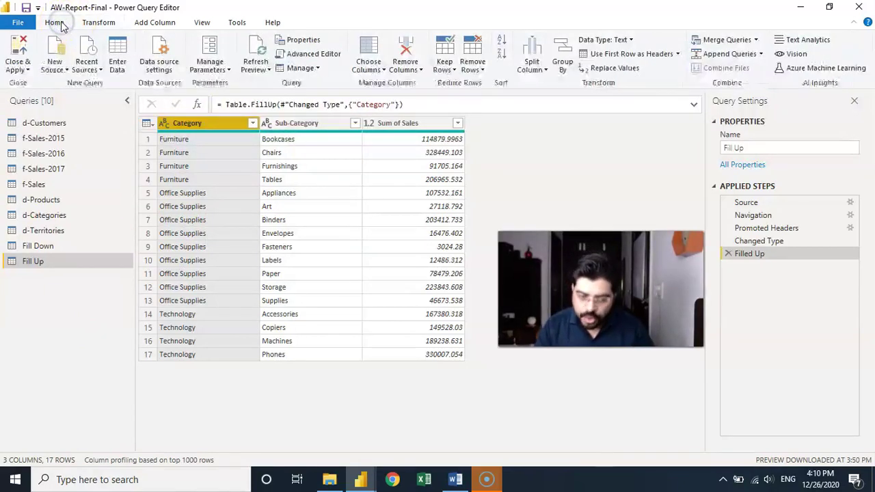
pyautogui.click(59, 69)
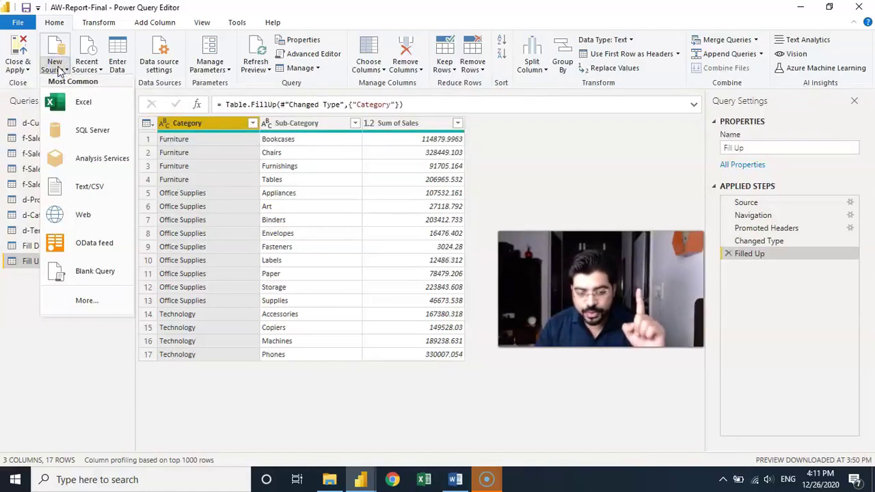
pyautogui.click(74, 101)
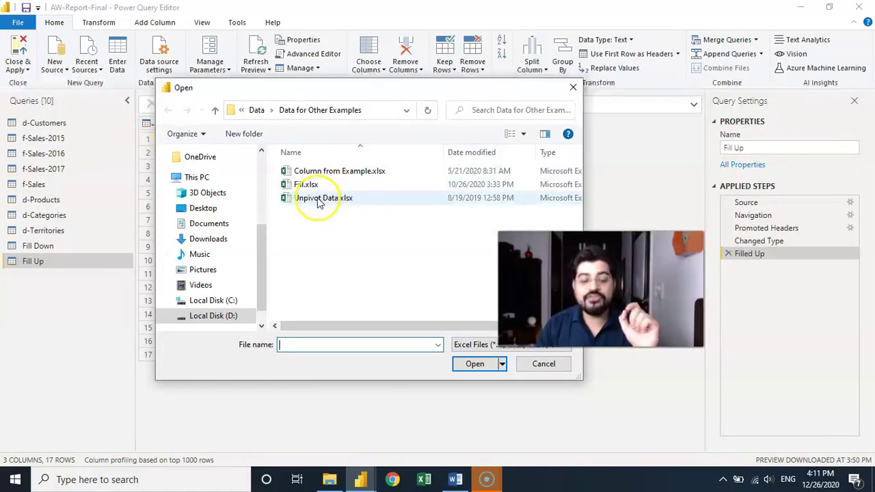
# - Open Unpivot Data.xlsx and tick the Survey Data table for import
pyautogui.click(319, 200)
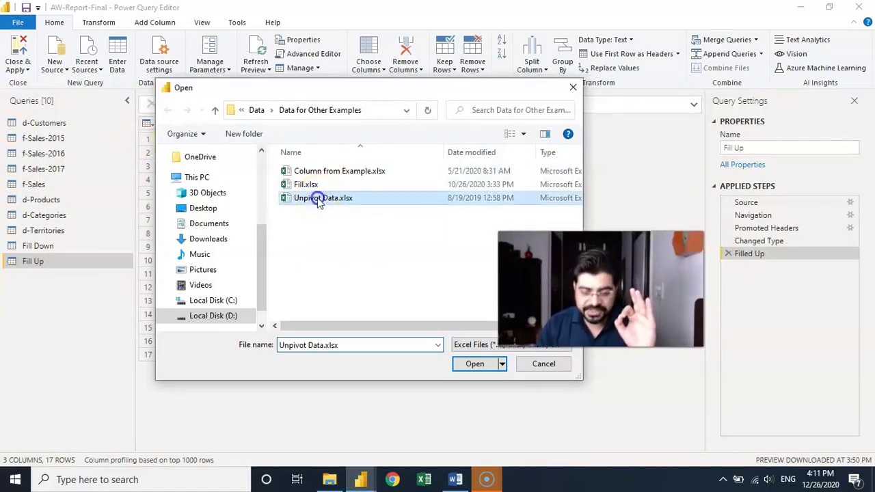
pyautogui.click(481, 366)
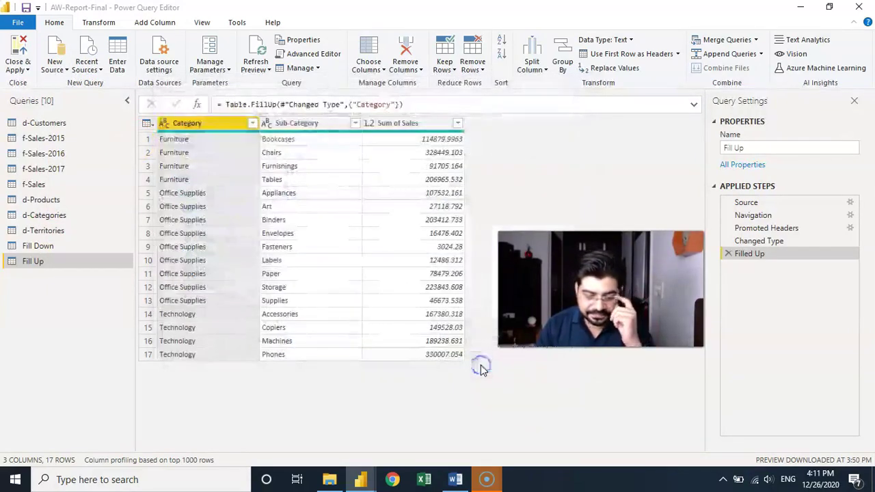
pyautogui.click(324, 285)
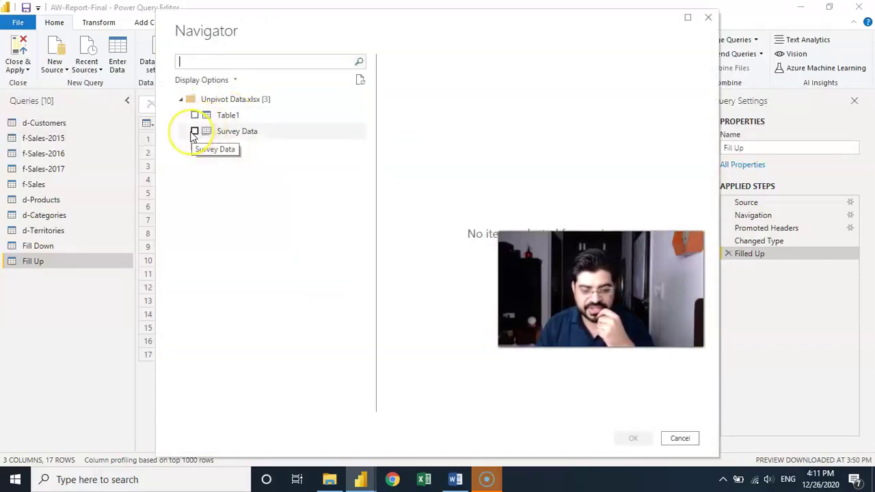
pyautogui.click(195, 131)
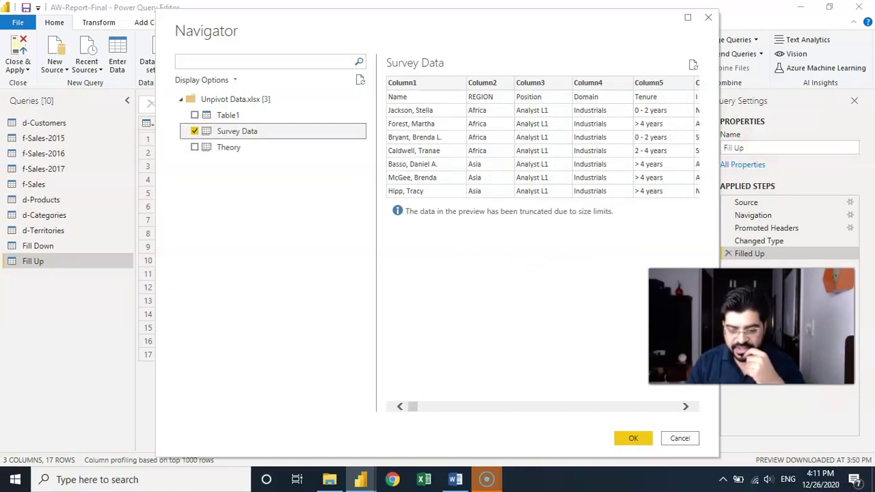
# - Load Survey Data as a new query and promote its first row to column headers
pyautogui.click(633, 438)
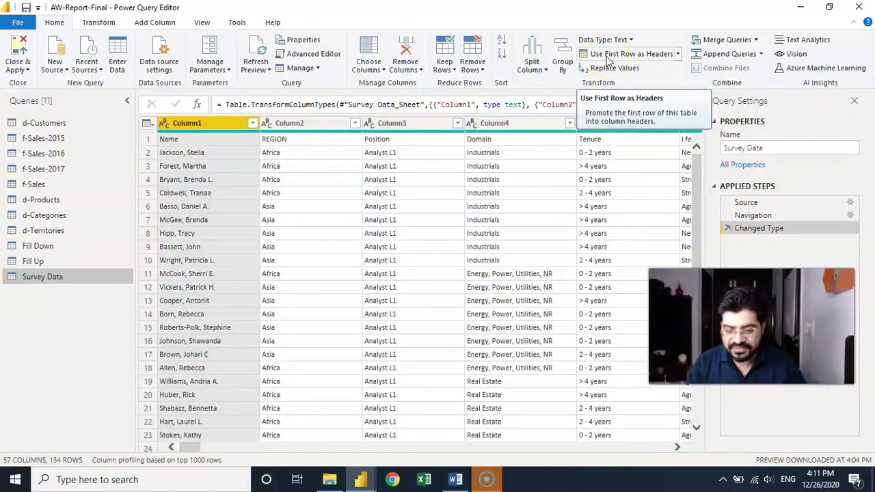
pyautogui.click(607, 58)
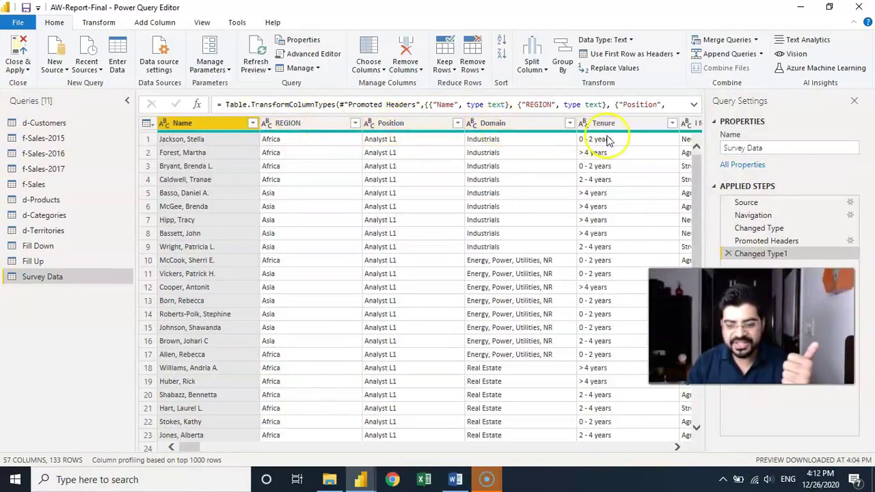
pyautogui.moveTo(192, 449)
pyautogui.mouseDown()
pyautogui.moveTo(212, 449)
pyautogui.moveTo(206, 455)
pyautogui.mouseUp()
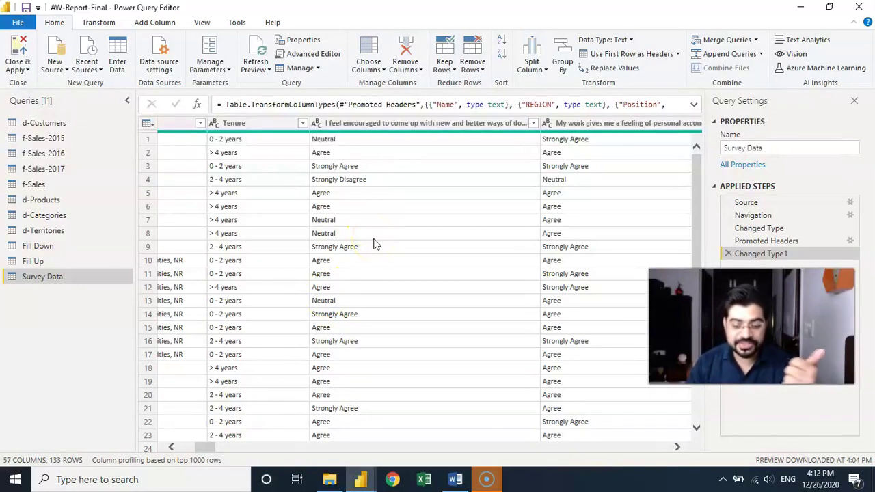
pyautogui.click(207, 450)
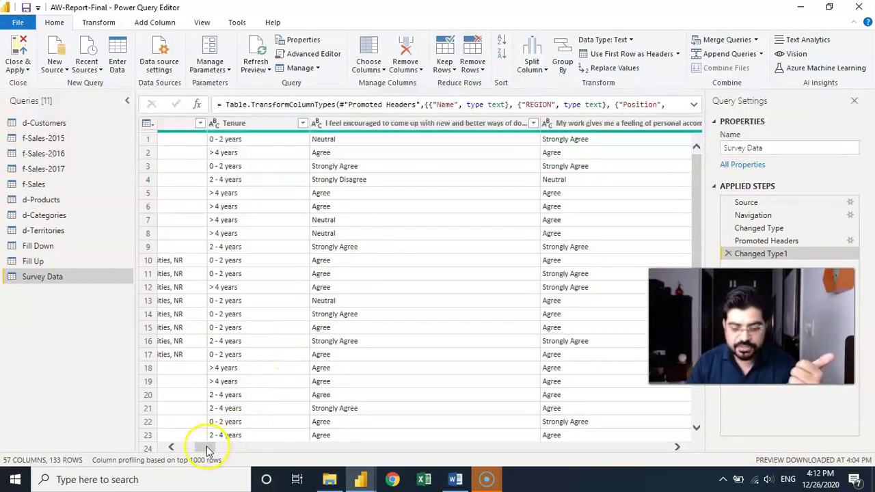
pyautogui.moveTo(207, 450); pyautogui.dragTo(255, 450)
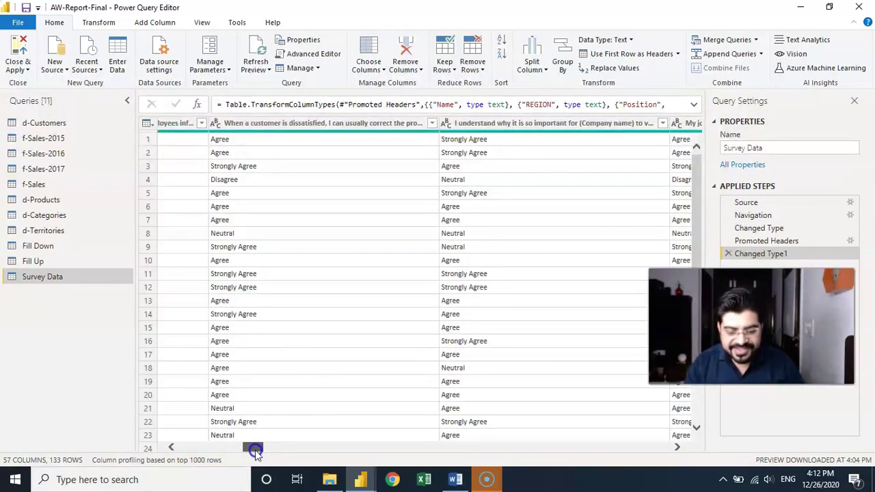
pyautogui.moveTo(255, 450); pyautogui.dragTo(171, 457)
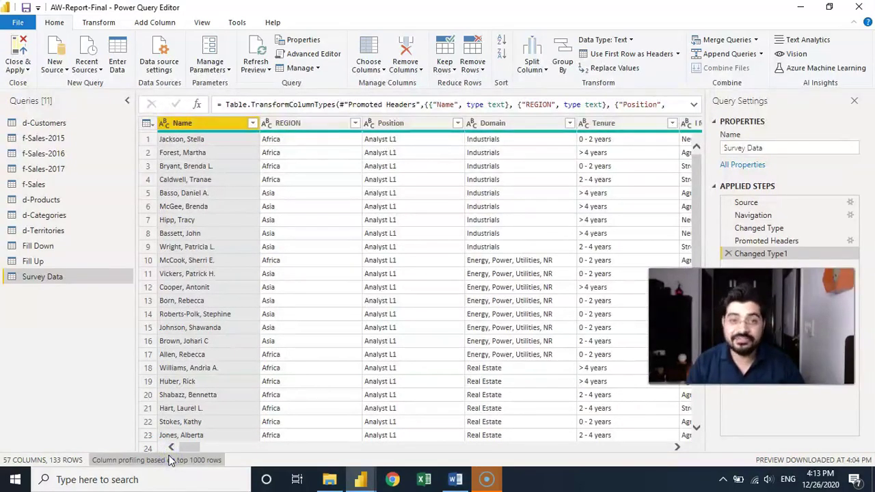
pyautogui.click(191, 451)
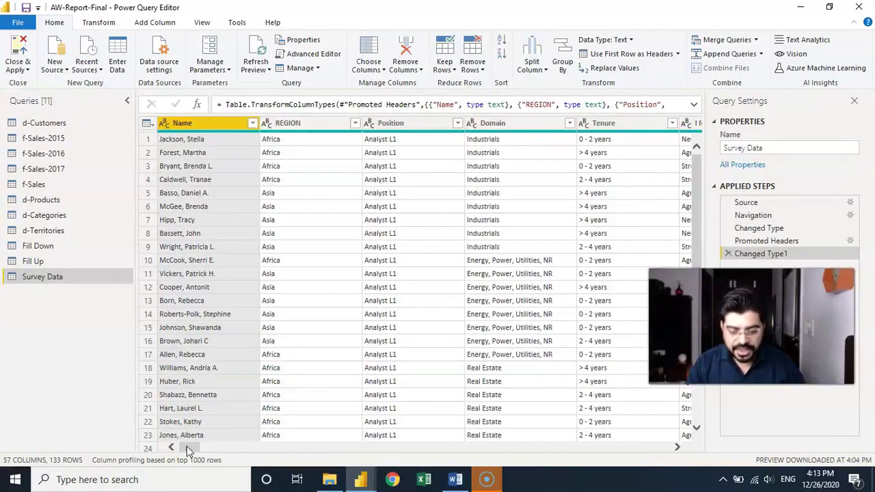
pyautogui.moveTo(187, 446)
pyautogui.mouseDown()
pyautogui.moveTo(196, 447)
pyautogui.moveTo(182, 448)
pyautogui.mouseUp()
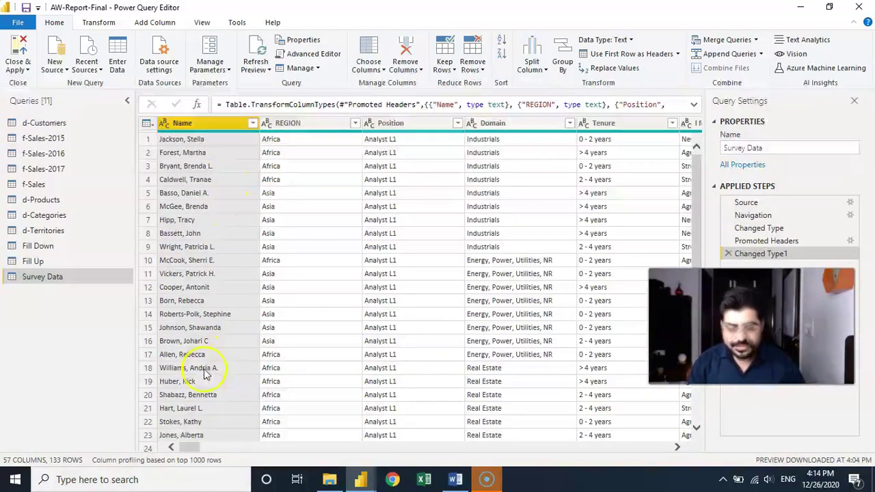
pyautogui.moveTo(181, 449); pyautogui.dragTo(206, 447)
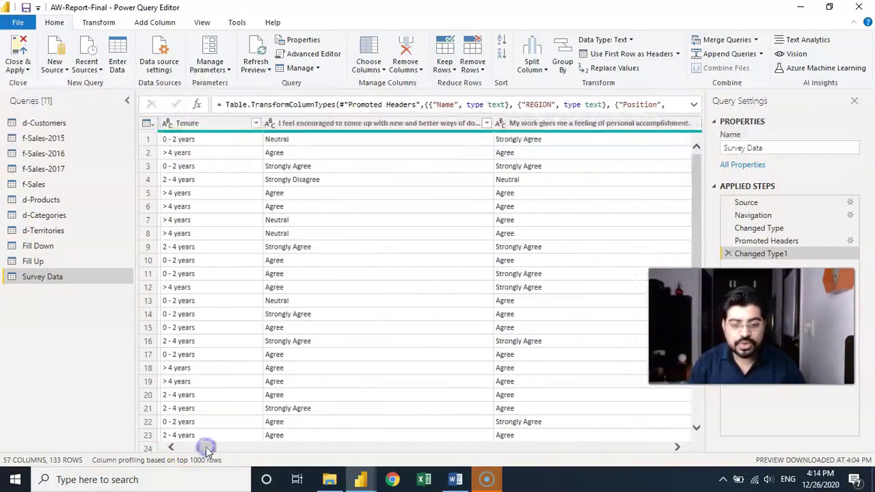
pyautogui.click(365, 123)
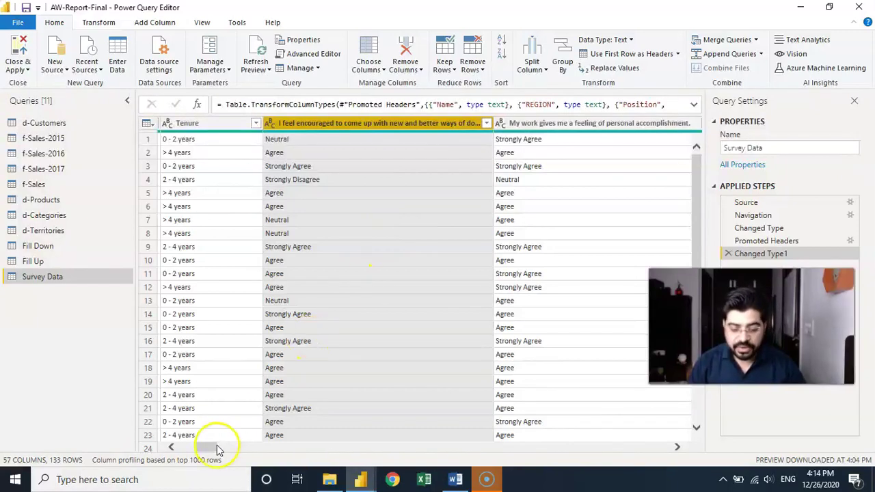
pyautogui.moveTo(209, 447); pyautogui.dragTo(182, 451)
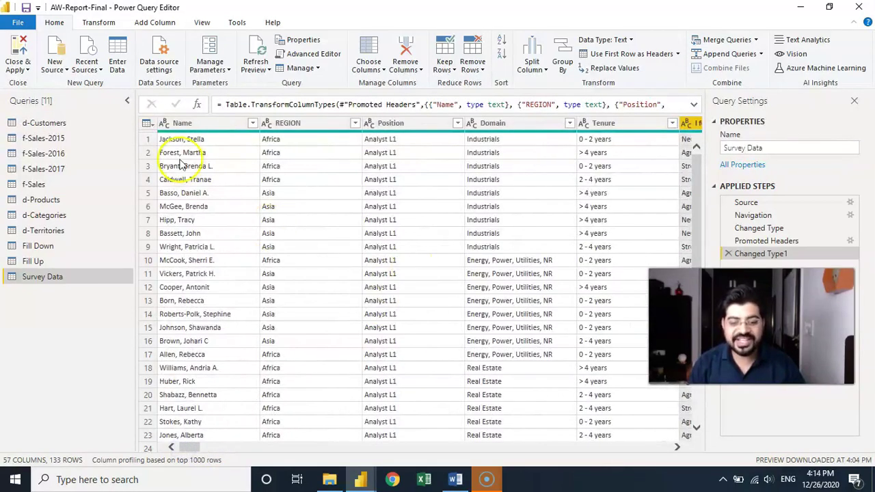
# - Select the Name through Tenure columns and apply Unpivot Other Columns to the remaining question columns
pyautogui.click(202, 130)
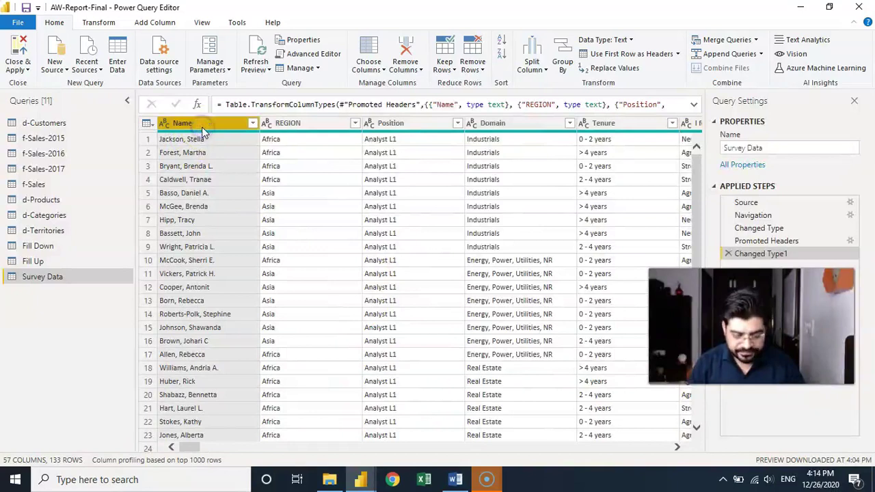
pyautogui.keyDown('shift'); pyautogui.click(612, 127); pyautogui.keyUp('shift')
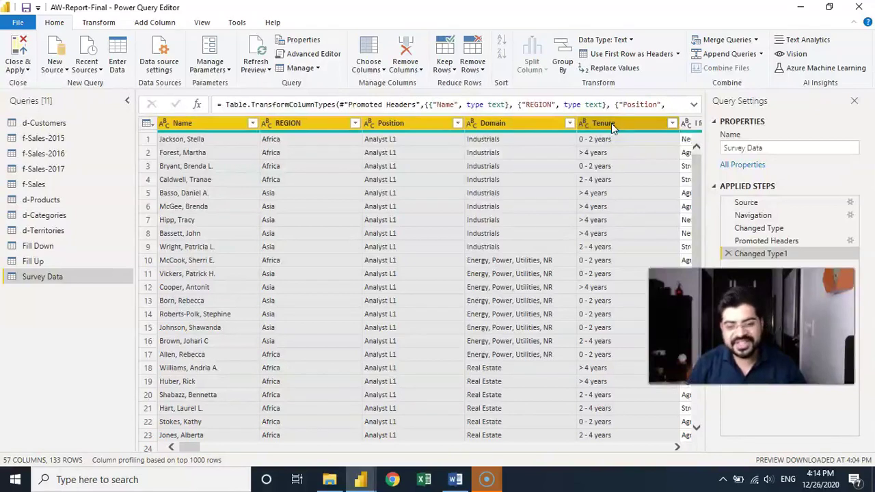
pyautogui.click(94, 28)
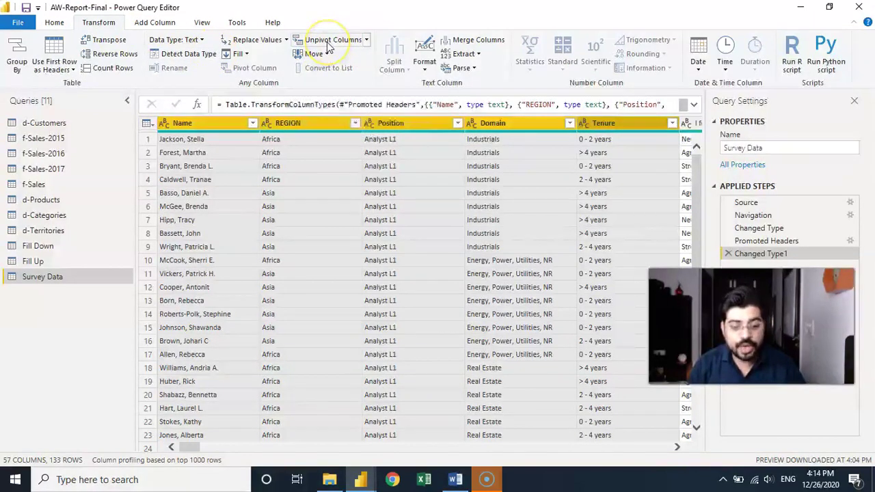
pyautogui.click(367, 41)
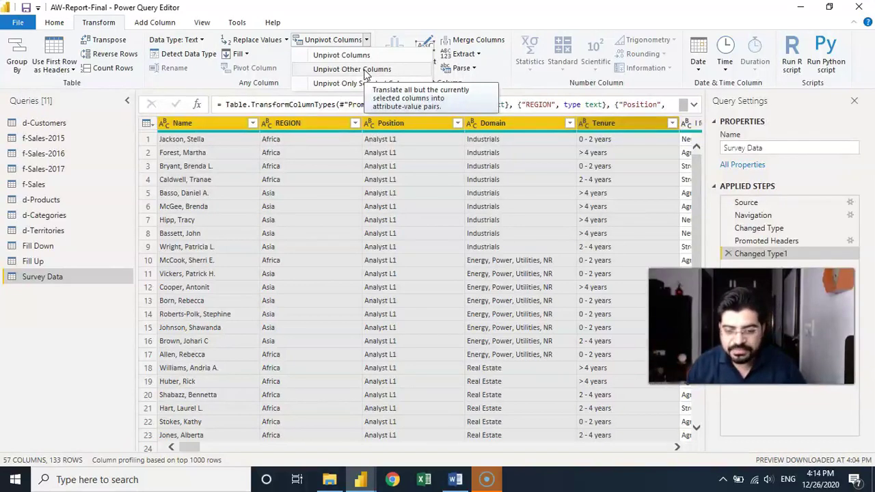
pyautogui.click(365, 69)
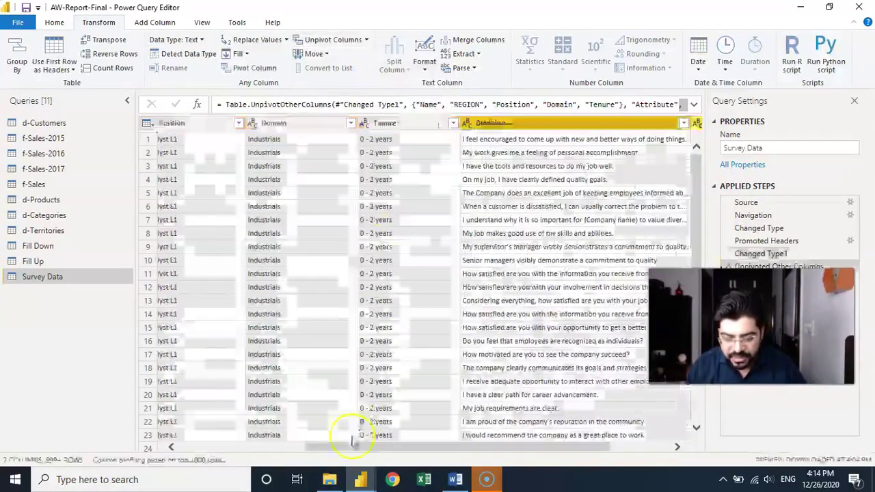
pyautogui.moveTo(363, 448); pyautogui.dragTo(590, 471)
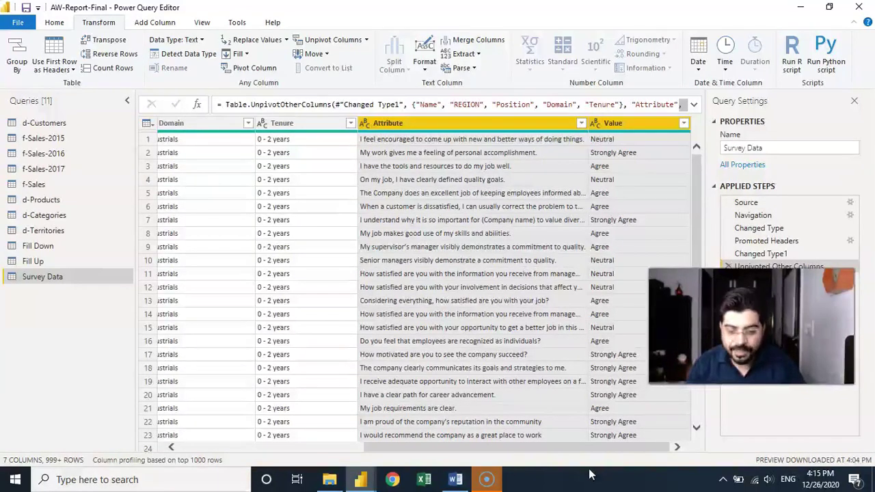
# - Rename the Attribute column to 'Question' and the Value column to 'Response'
pyautogui.doubleClick(459, 123)
pyautogui.write('Q')
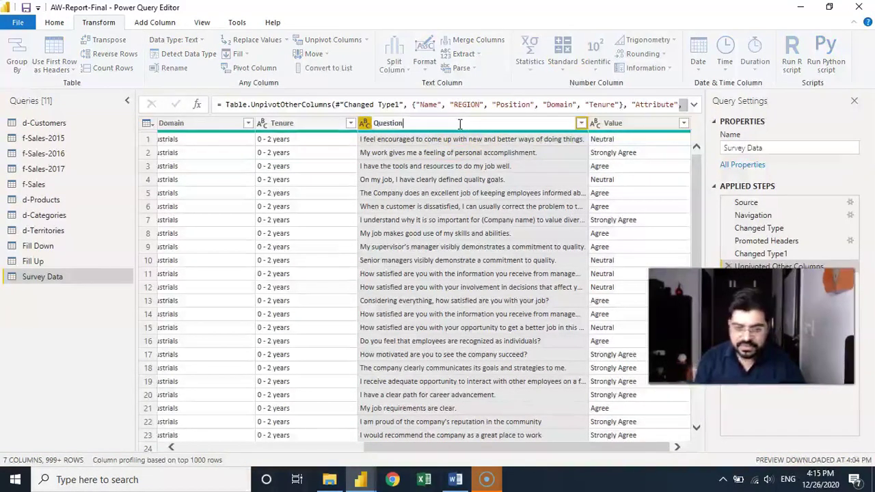
pyautogui.write('uestion')
pyautogui.press('Return')
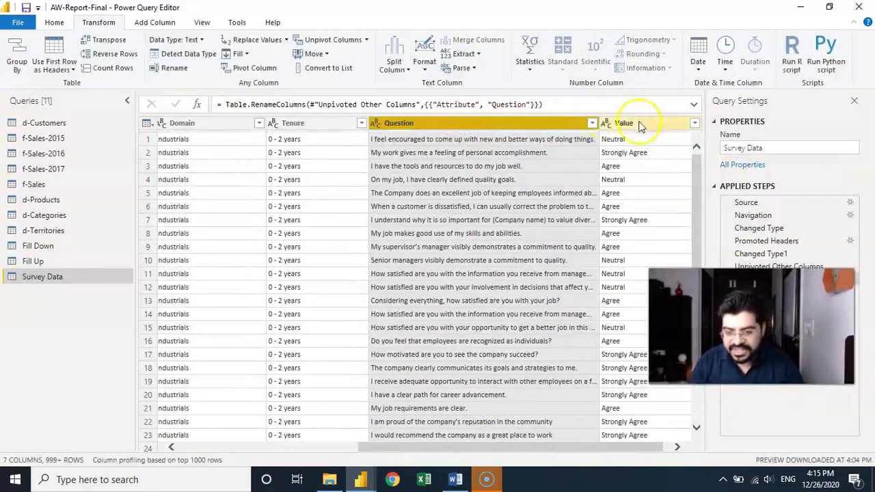
pyautogui.doubleClick(641, 126)
pyautogui.write('Re')
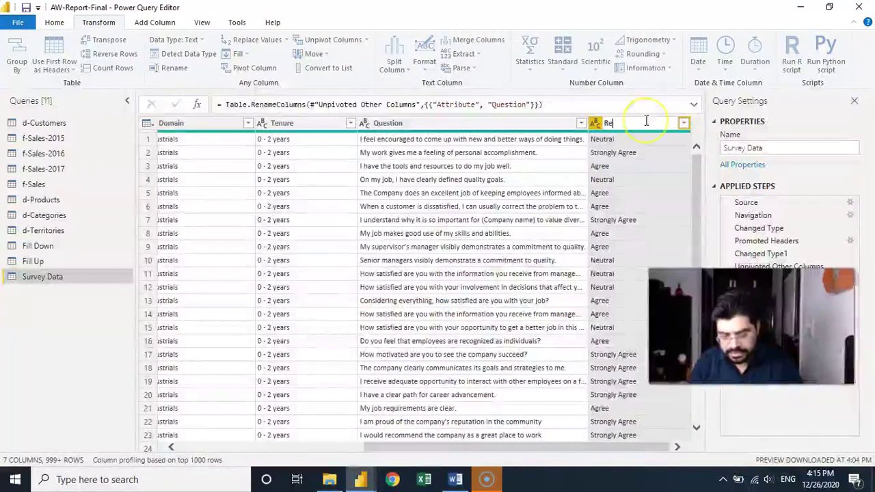
pyautogui.write('sponse')
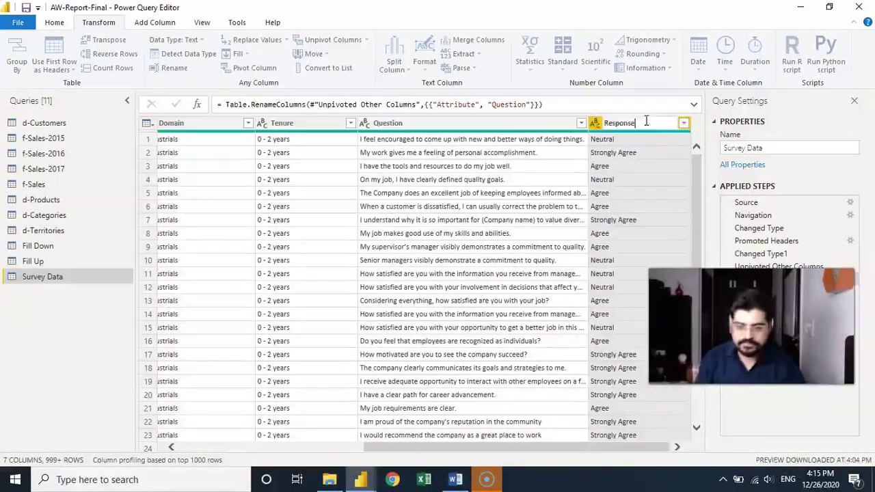
pyautogui.press('Return')
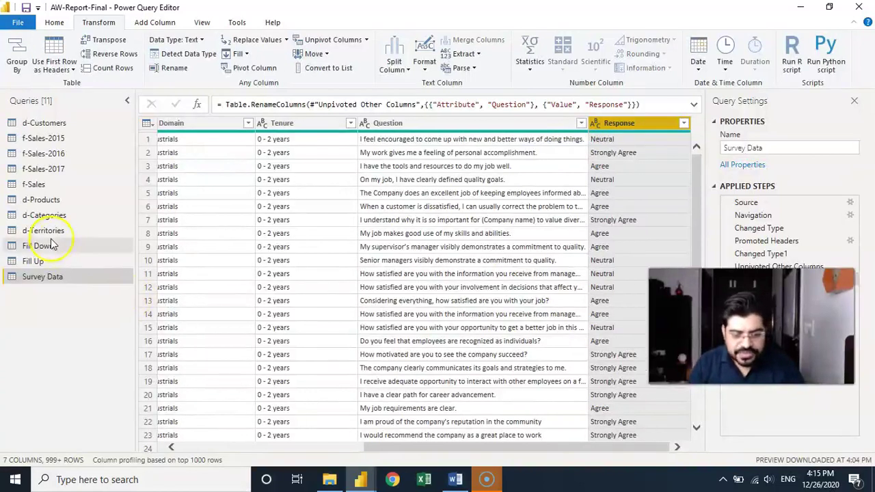